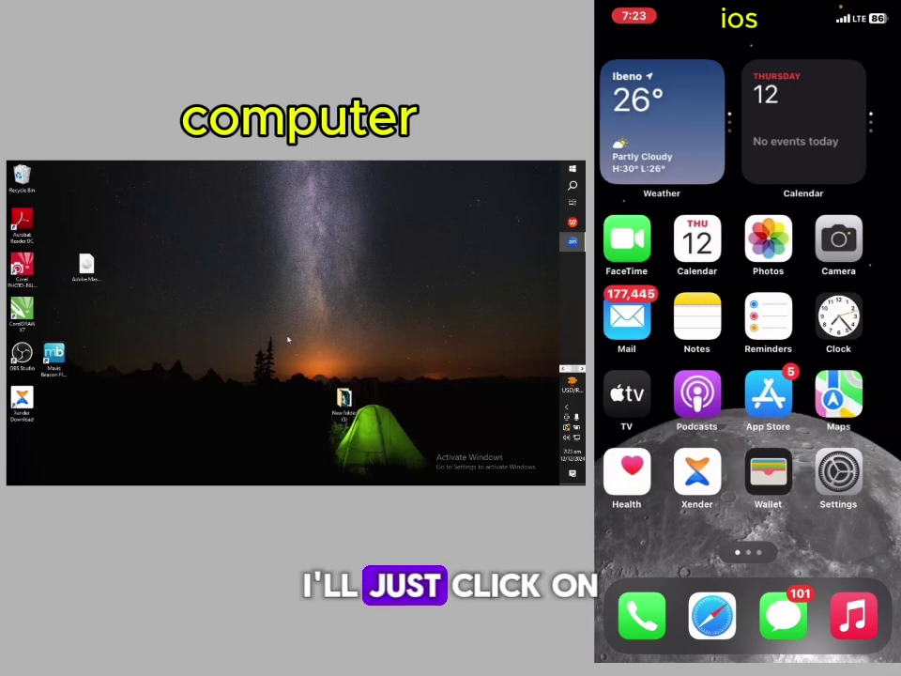
Launch Xender Download from the desktop and cancel the new-version update prompt.
double_click(20, 404)
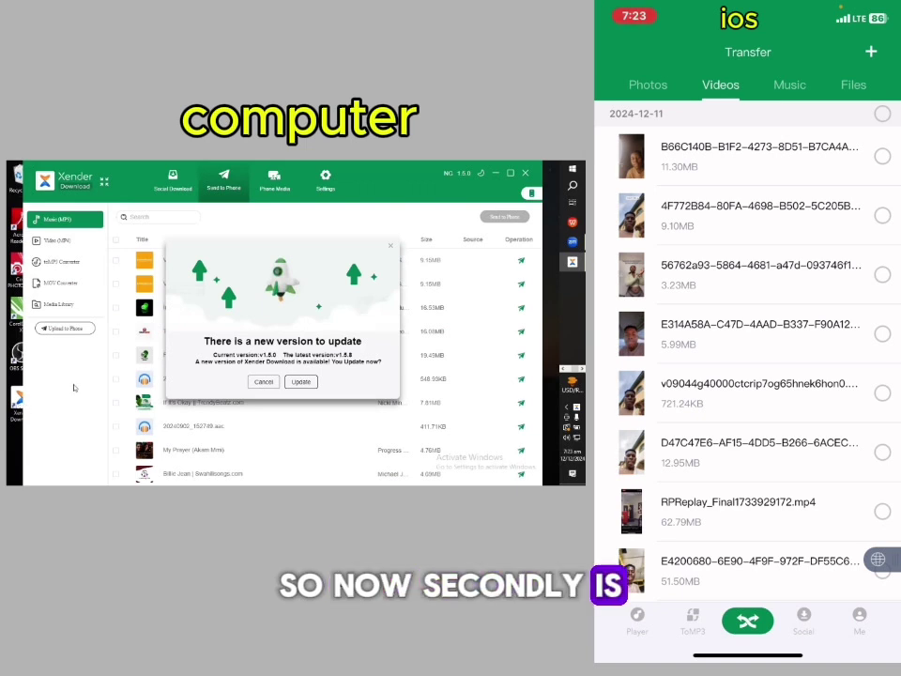
left_click(263, 382)
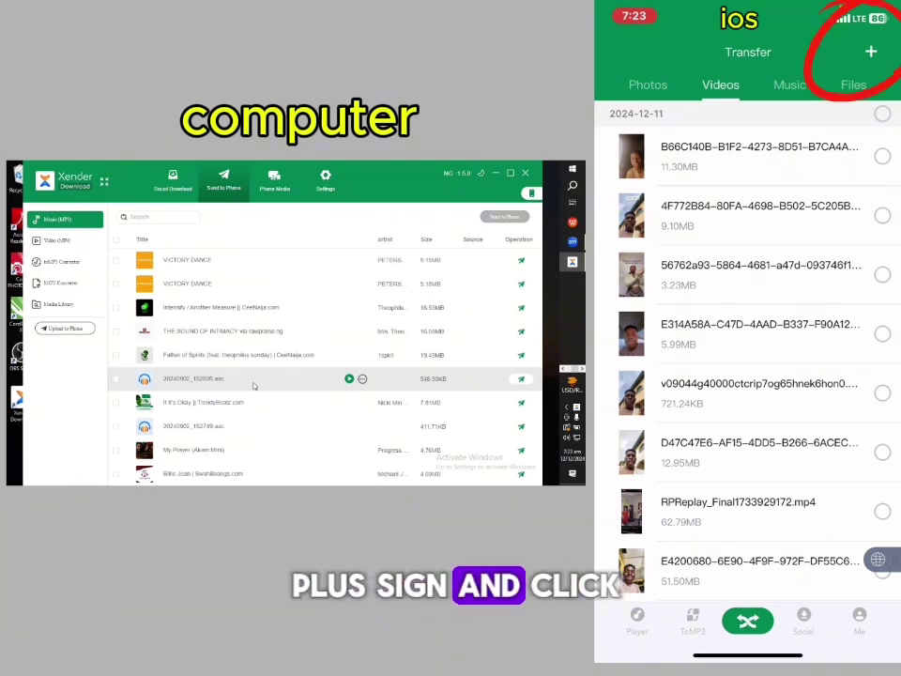
Pair the iPhone with the PC using Connect to PC on the phone and Connect Xender (iPhone) on the PC.
left_click(870, 52)
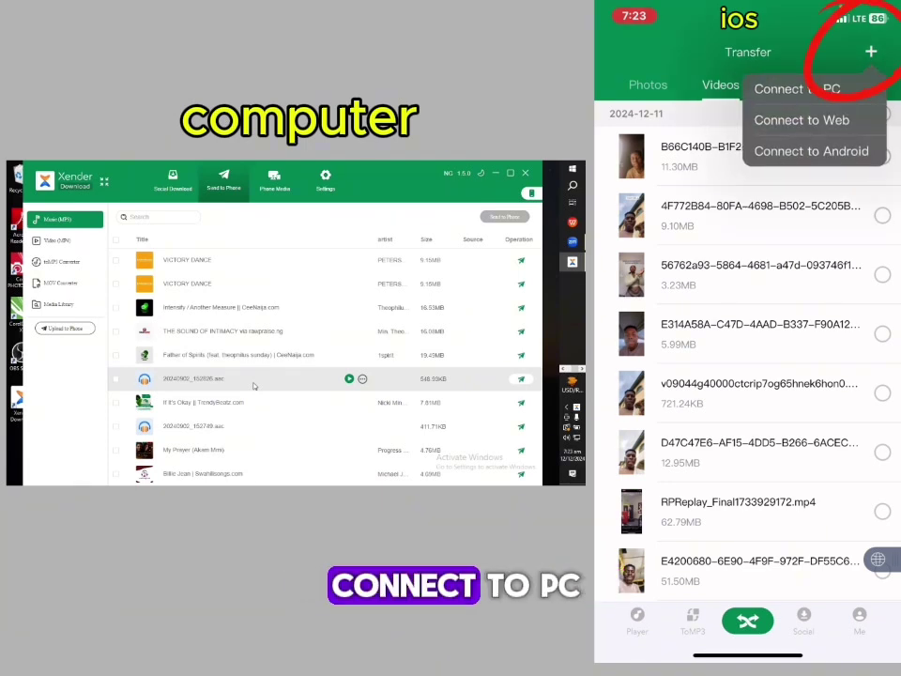
left_click(796, 88)
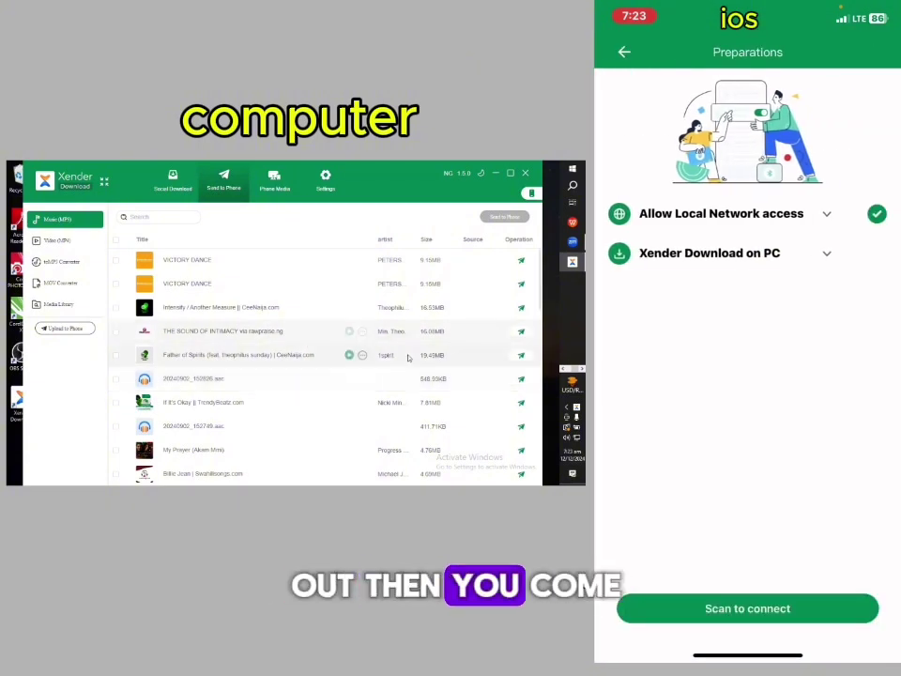
left_click(531, 192)
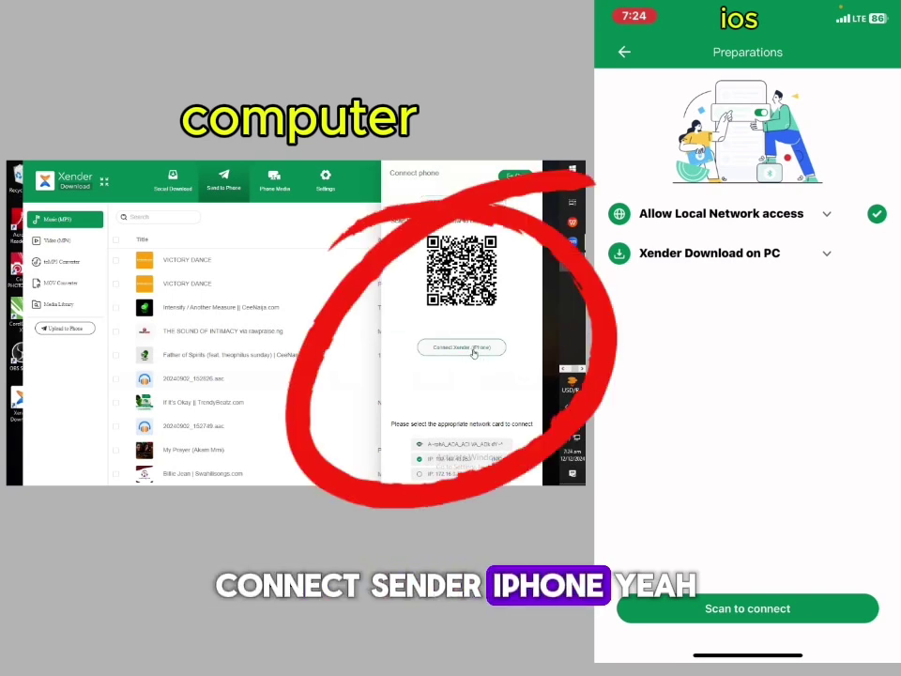
left_click(460, 347)
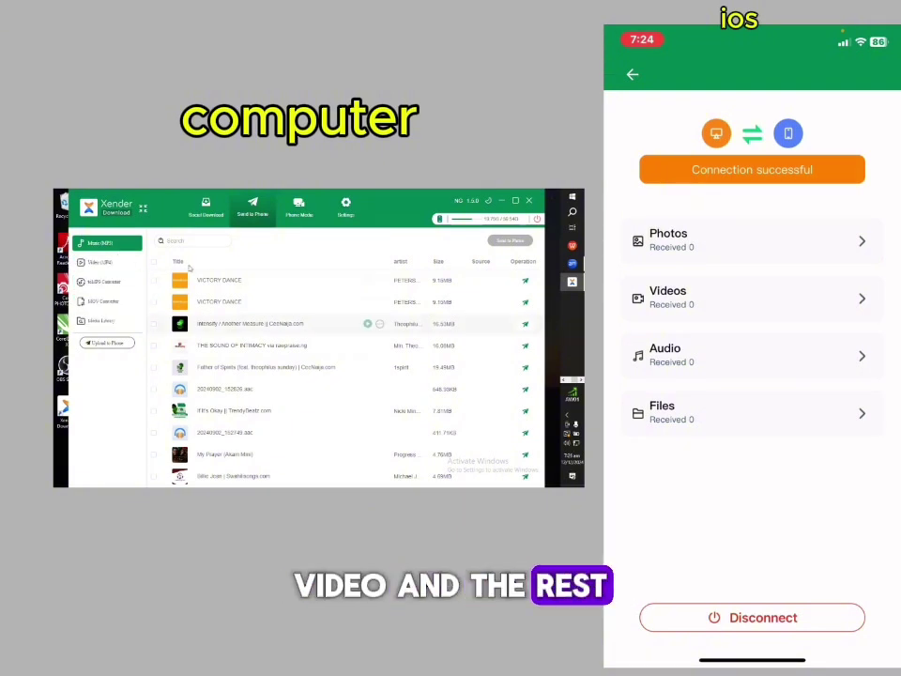
Send both VICTORY DANCE songs, tick Intensity and THE SOUND OF INTIMACY, then open Video (MP4).
left_click(526, 281)
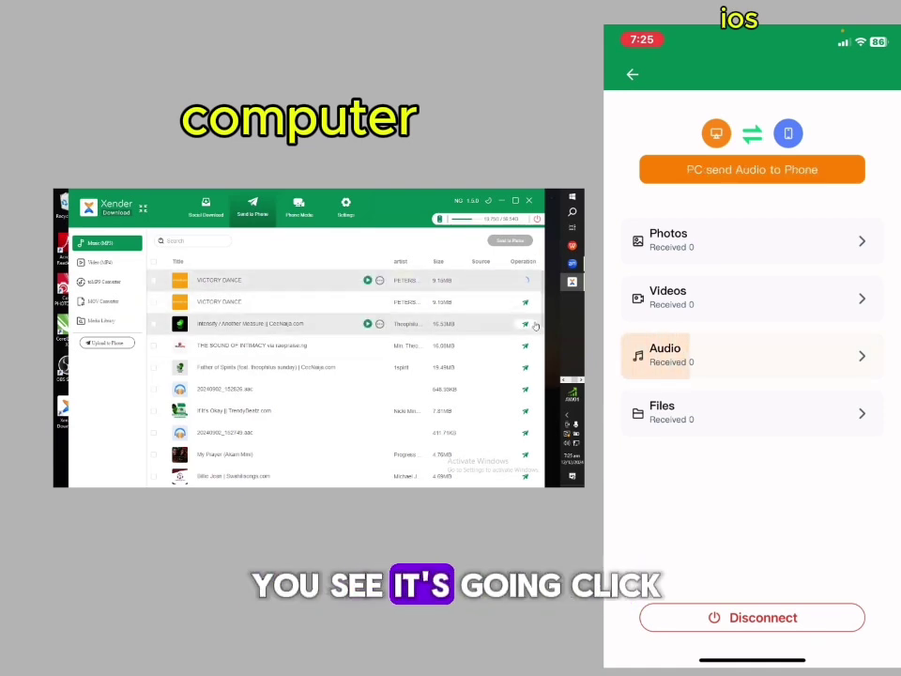
left_click(525, 301)
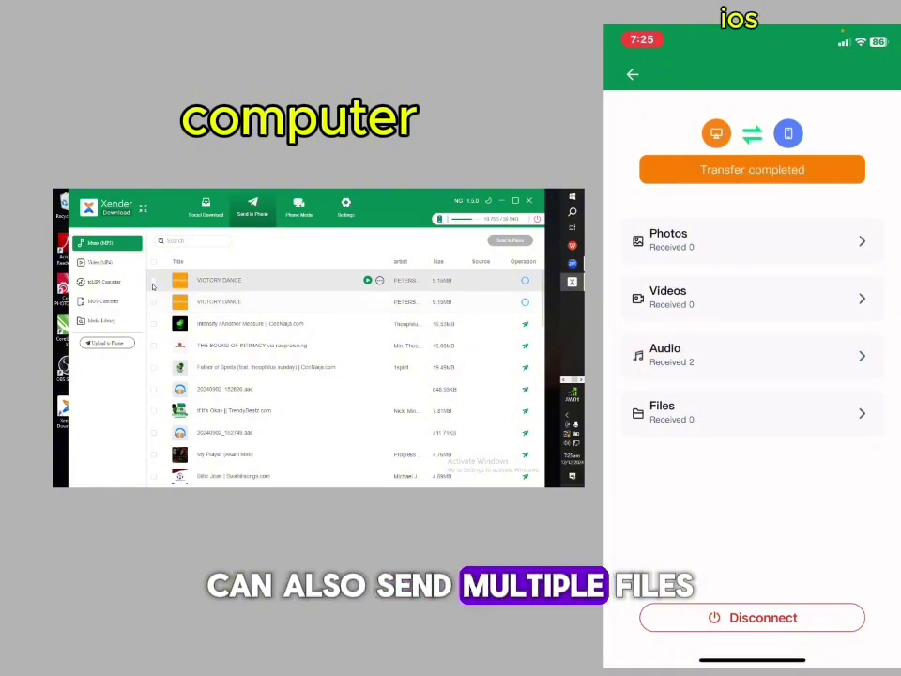
left_click(154, 324)
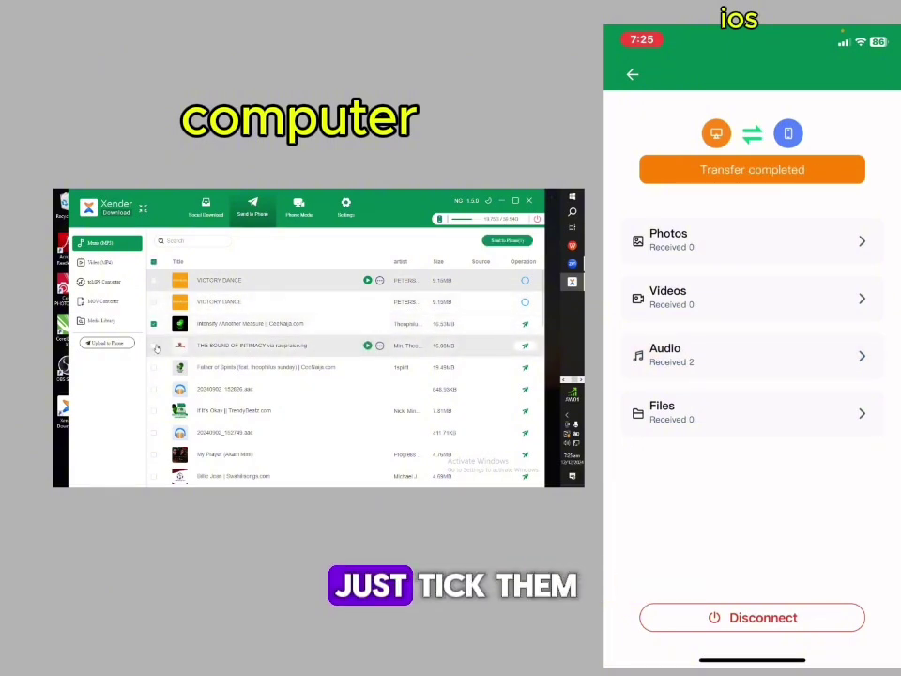
left_click(154, 345)
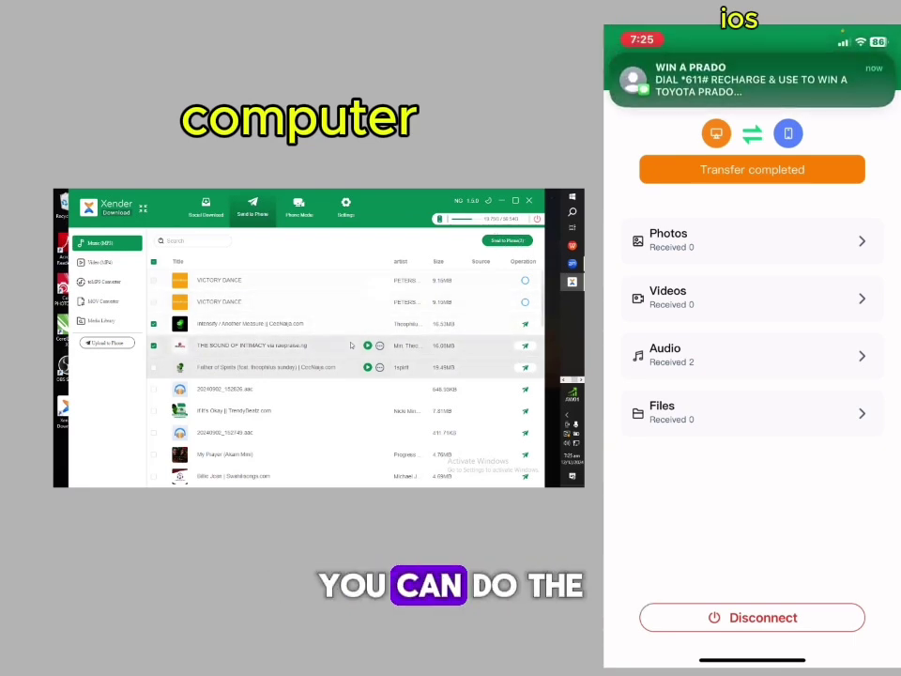
left_click(114, 271)
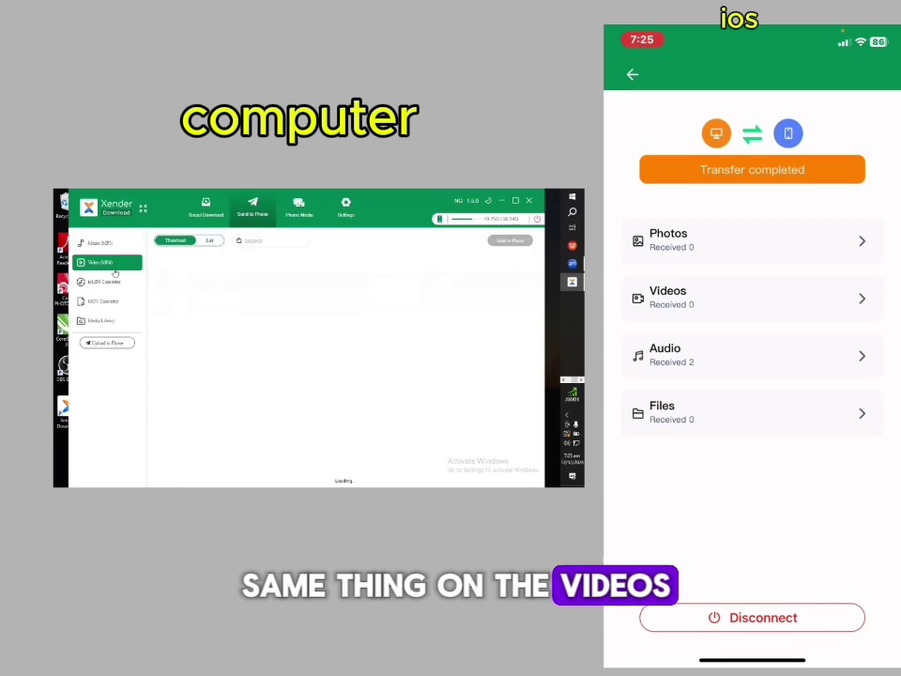
Check the Media Library's scanned folders, opening and closing the documents folder, then open Upload to Phone.
left_click(97, 321)
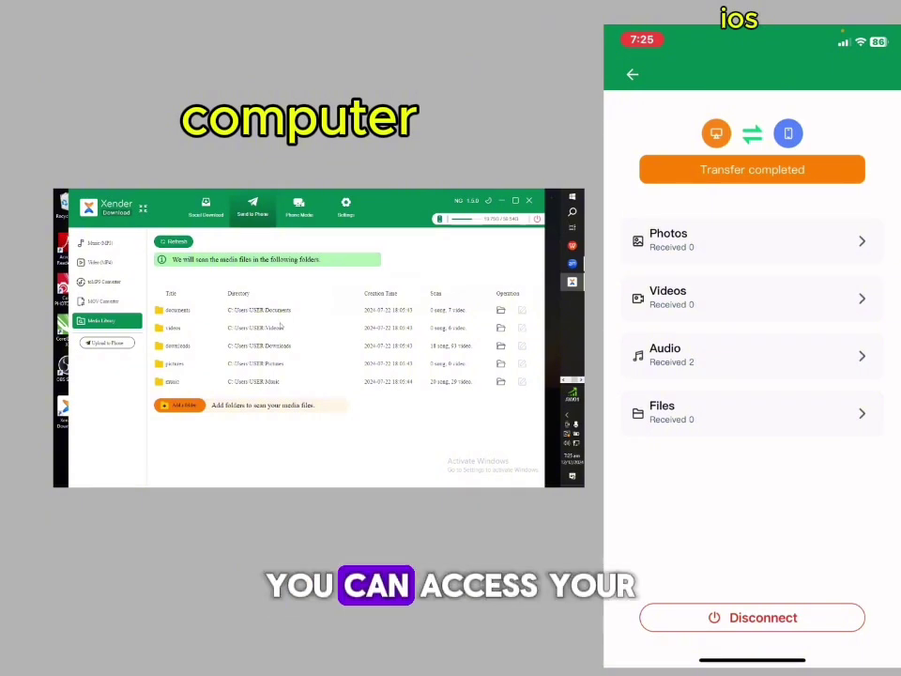
double_click(181, 309)
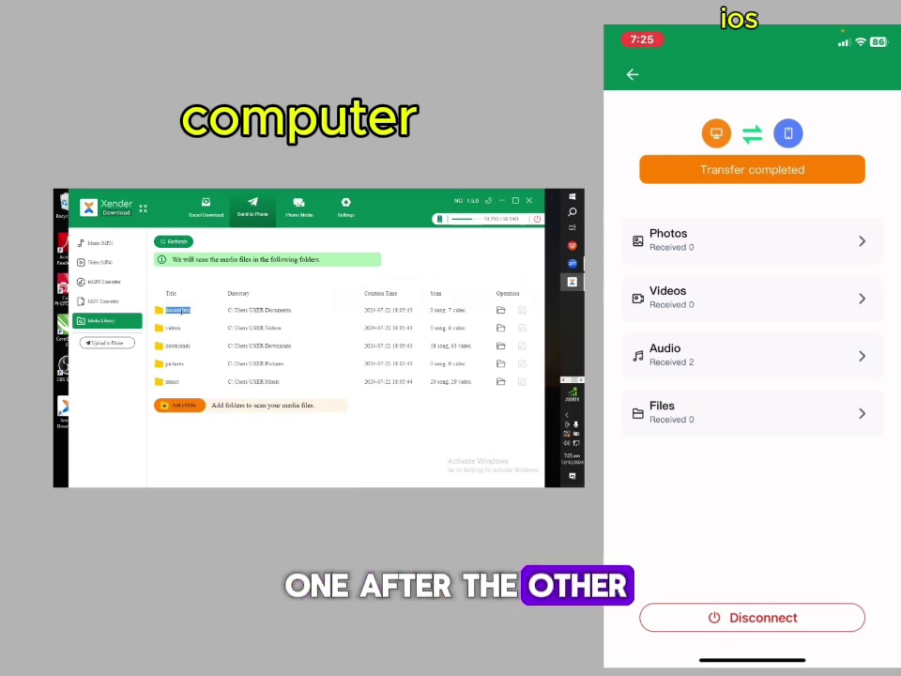
left_click(501, 311)
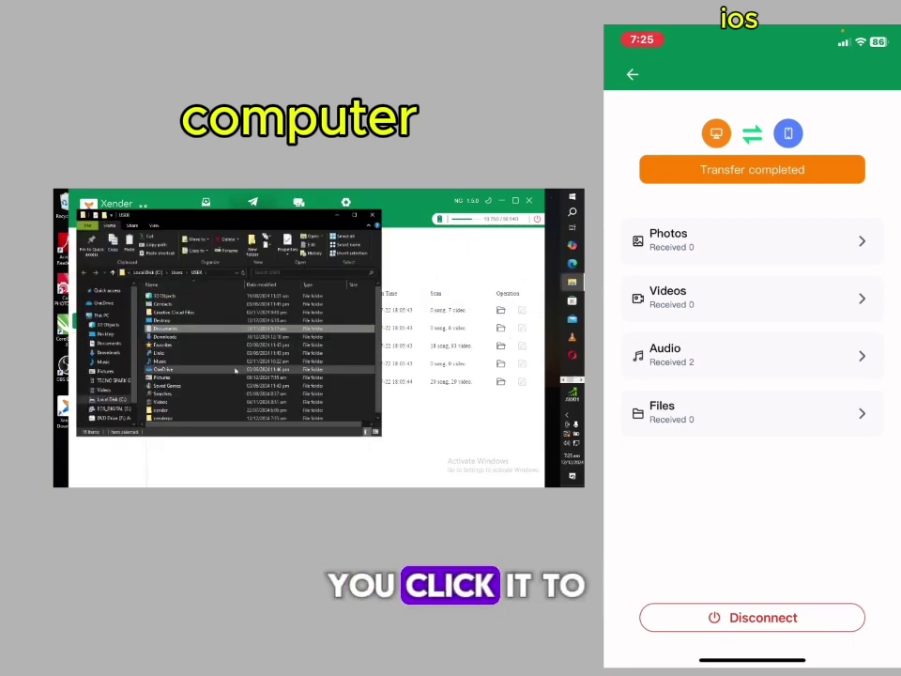
left_click(370, 214)
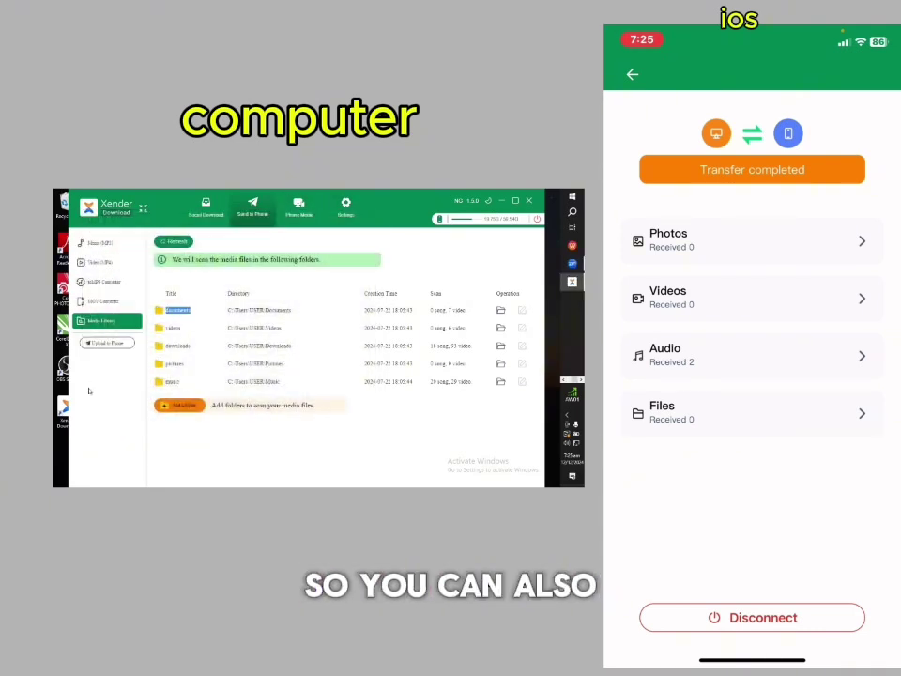
left_click(109, 344)
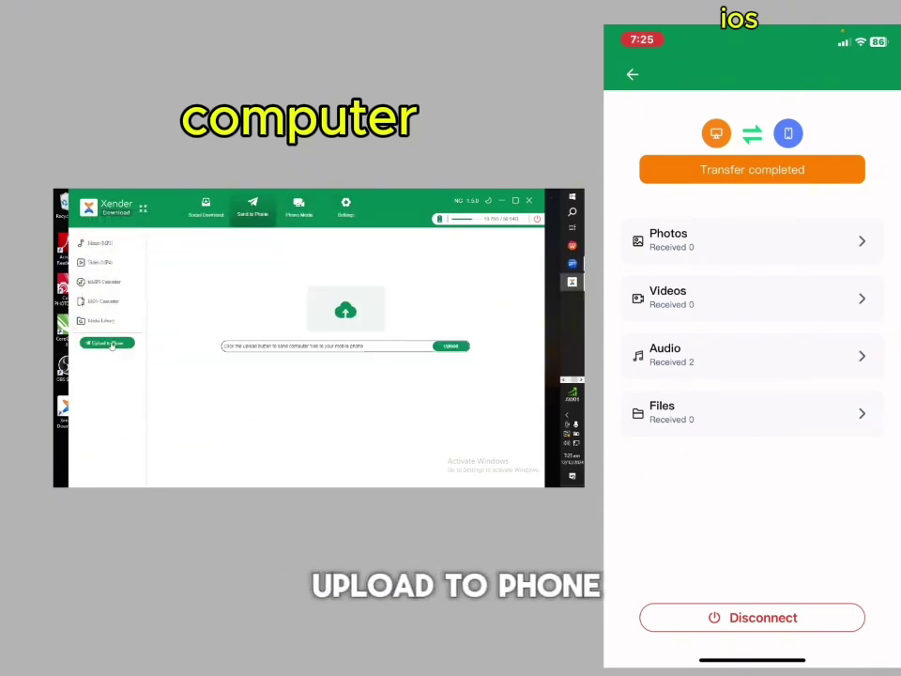
left_click(449, 346)
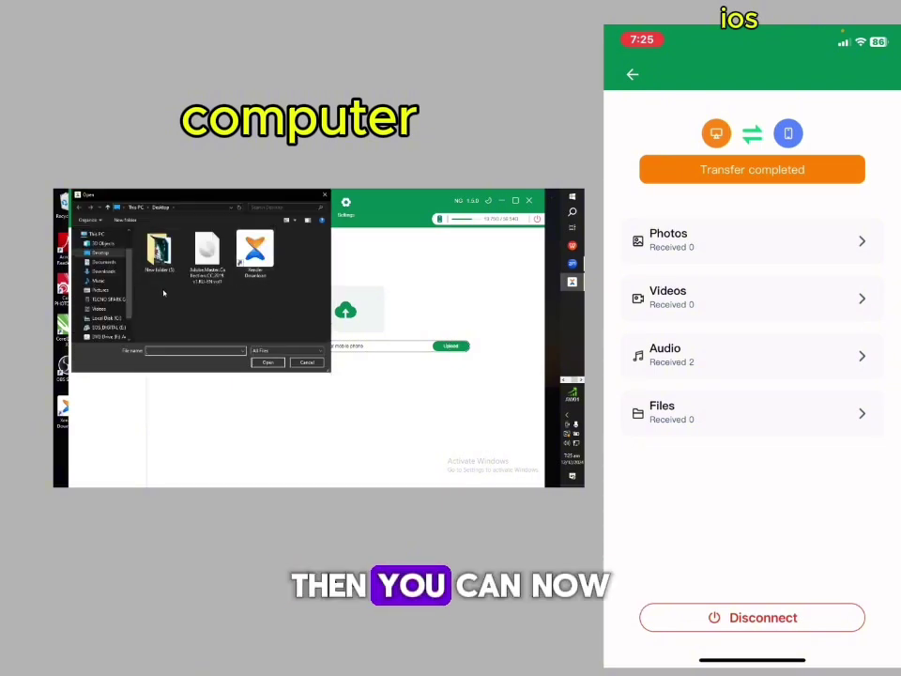
left_click(110, 299)
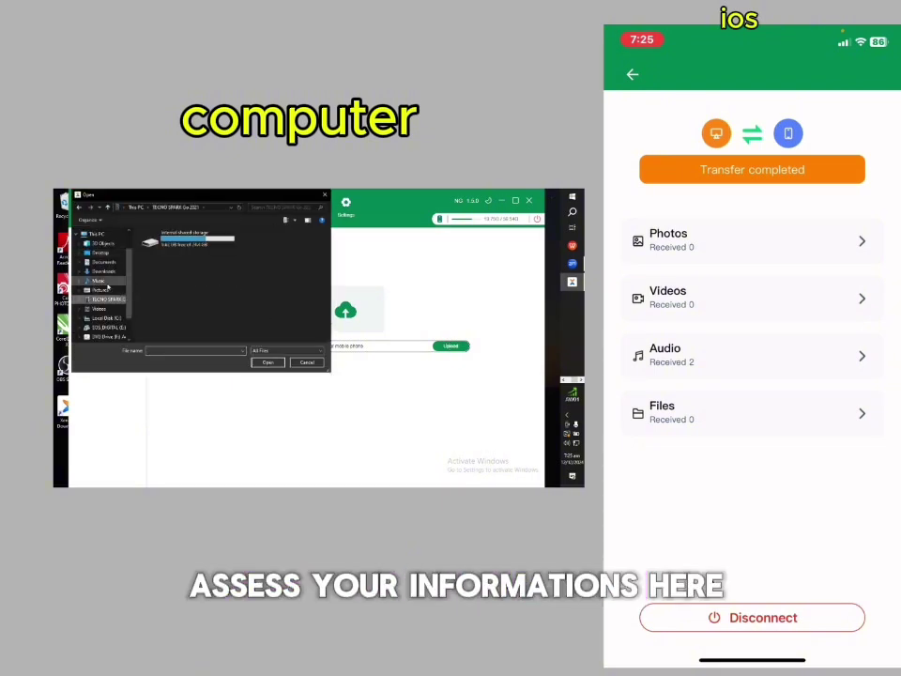
left_click(97, 280)
left_click(101, 270)
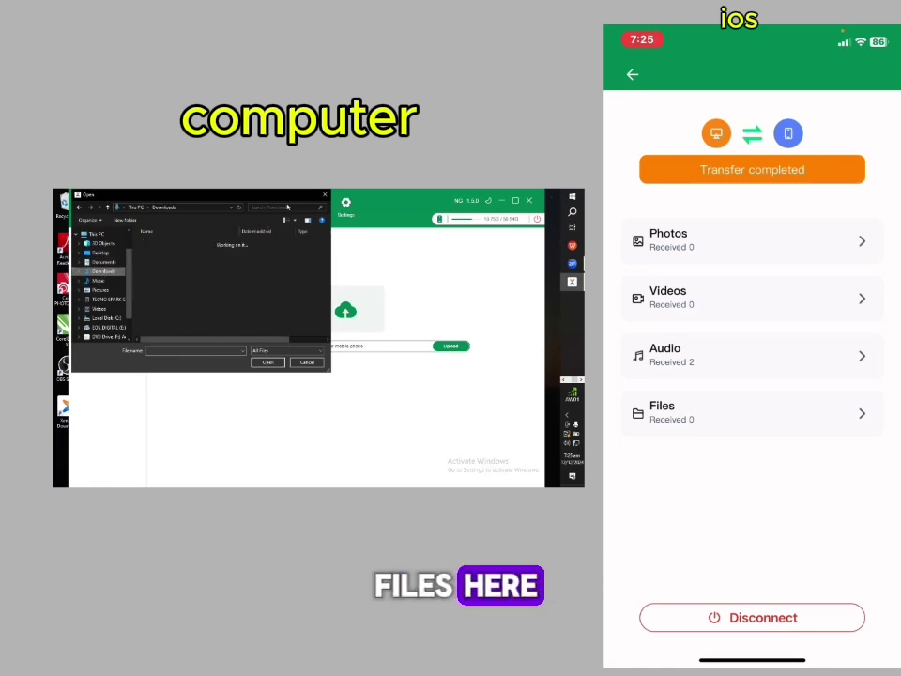
left_click(322, 198)
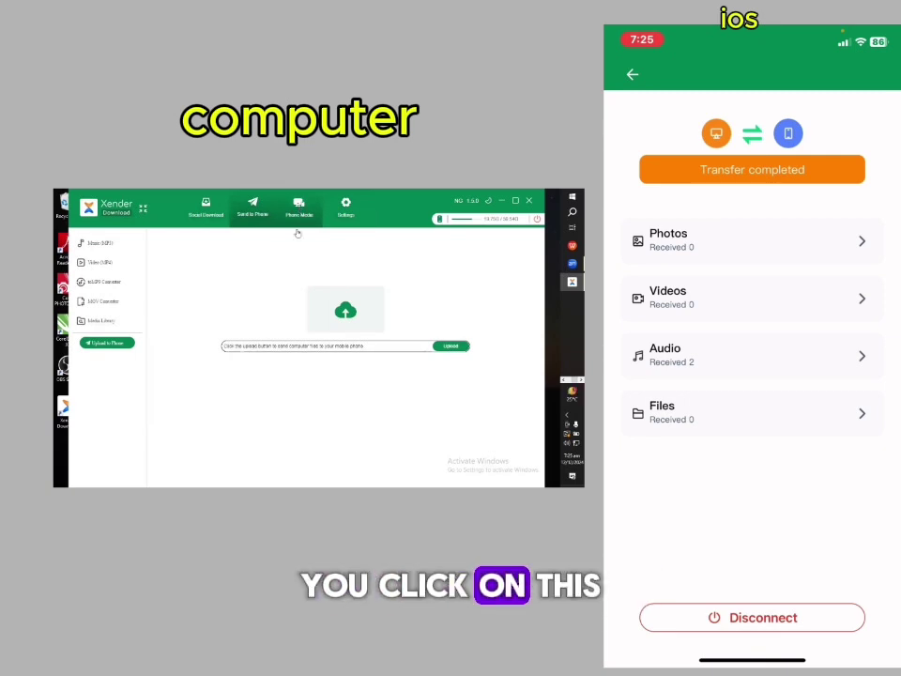
Browse the iPhone's music, Video (MP4) and Photos in Phone Media from the PC.
left_click(302, 213)
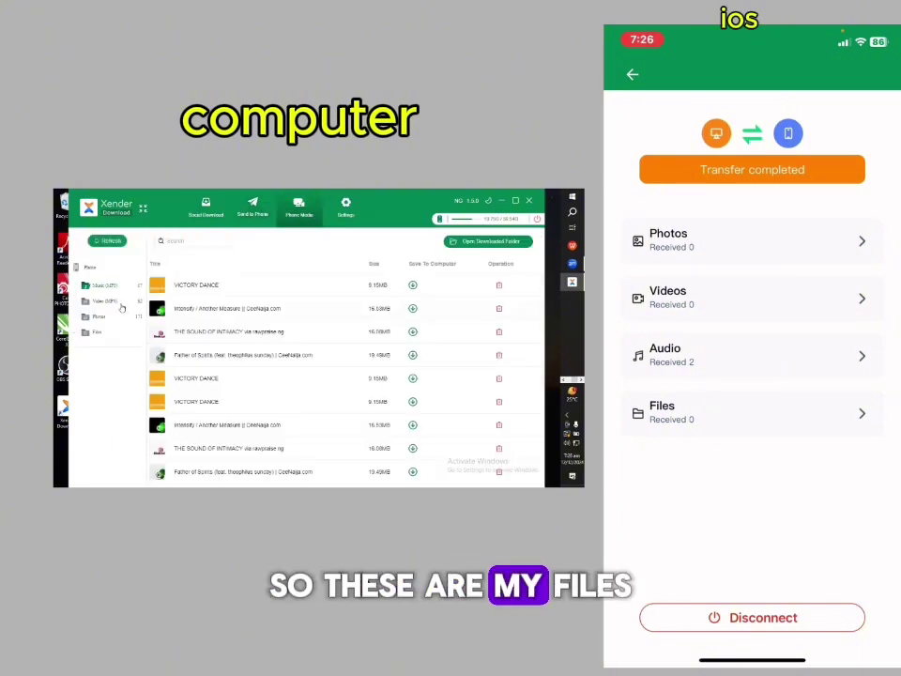
left_click(122, 302)
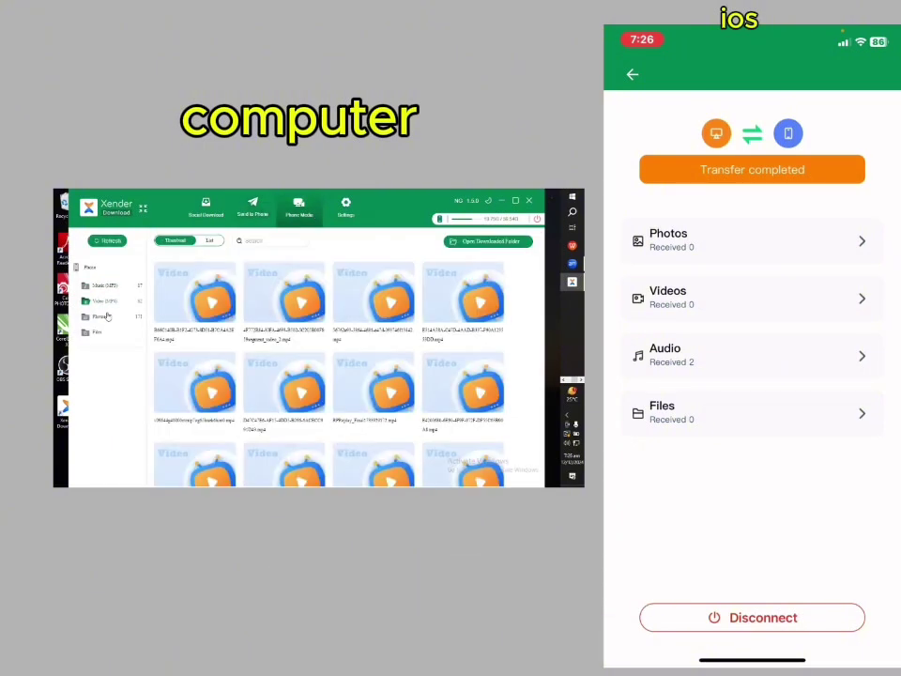
left_click(105, 317)
left_click(104, 286)
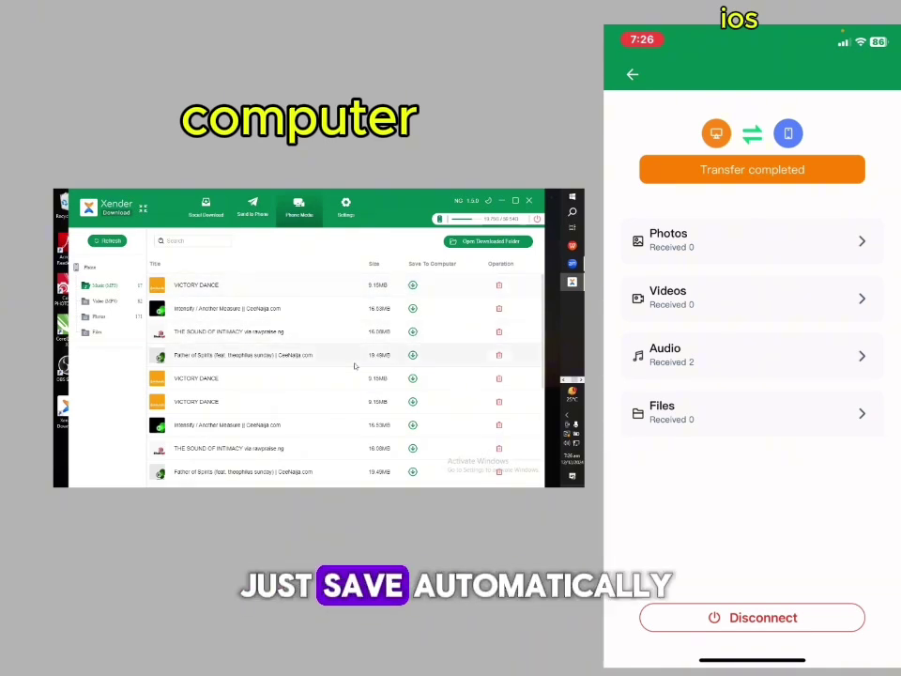
left_click(118, 304)
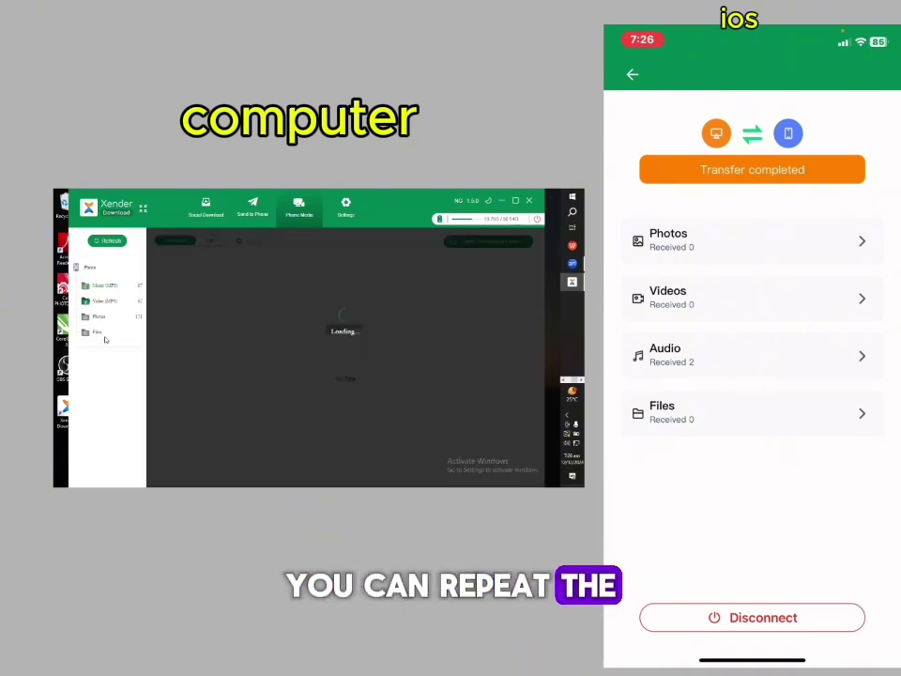
left_click(99, 316)
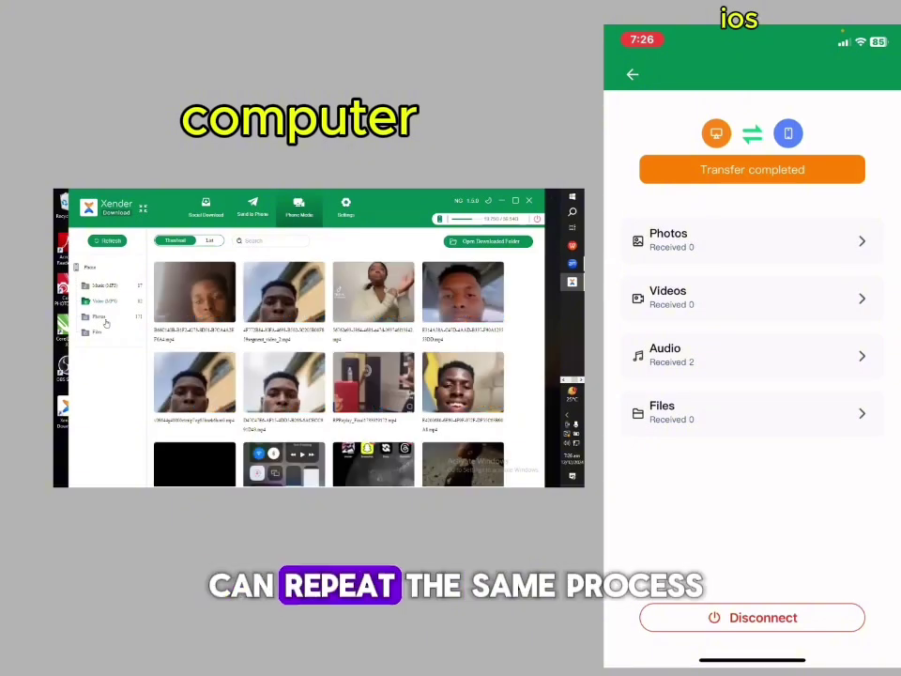
left_click(101, 331)
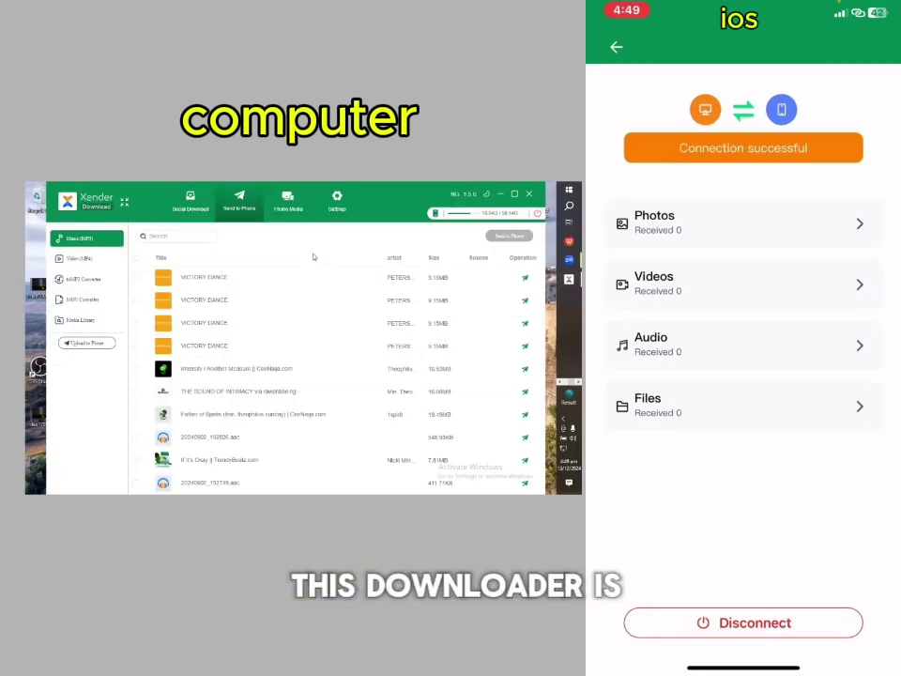
In Social Download, log in to Facebook with the account's phone number and password.
left_click(191, 212)
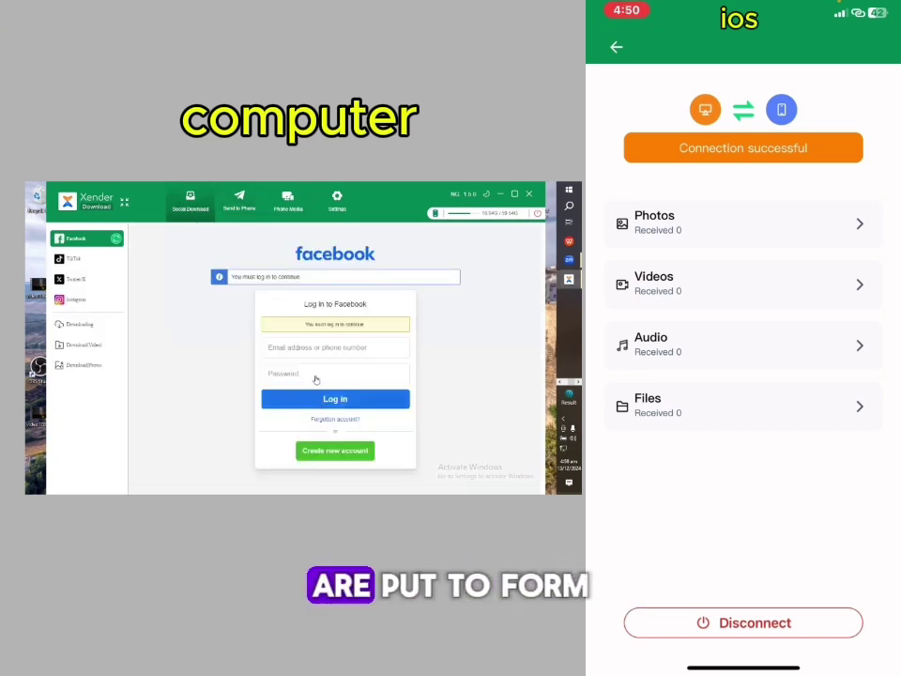
left_click(302, 345)
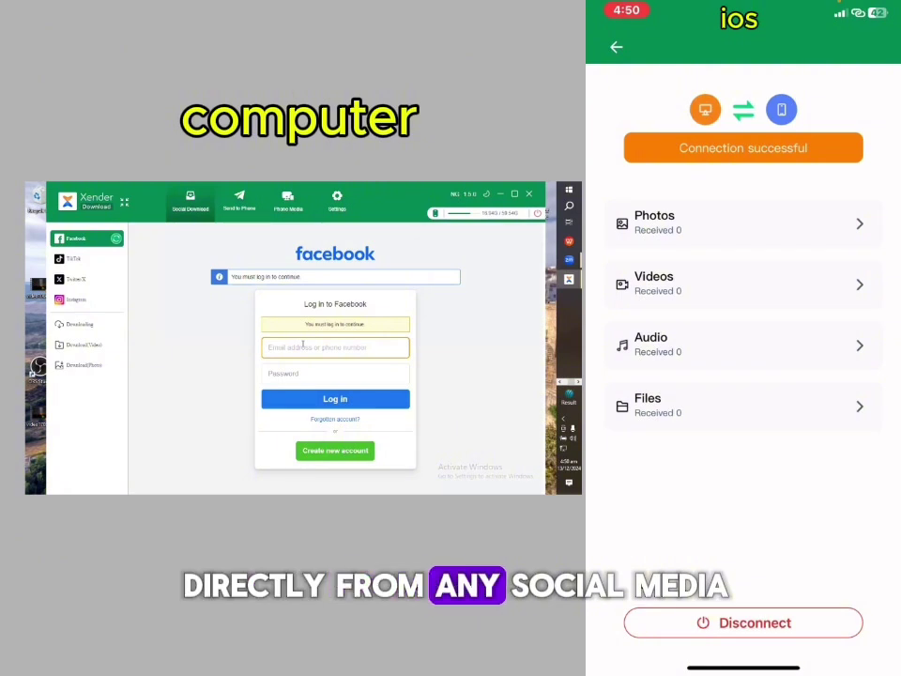
type("081")
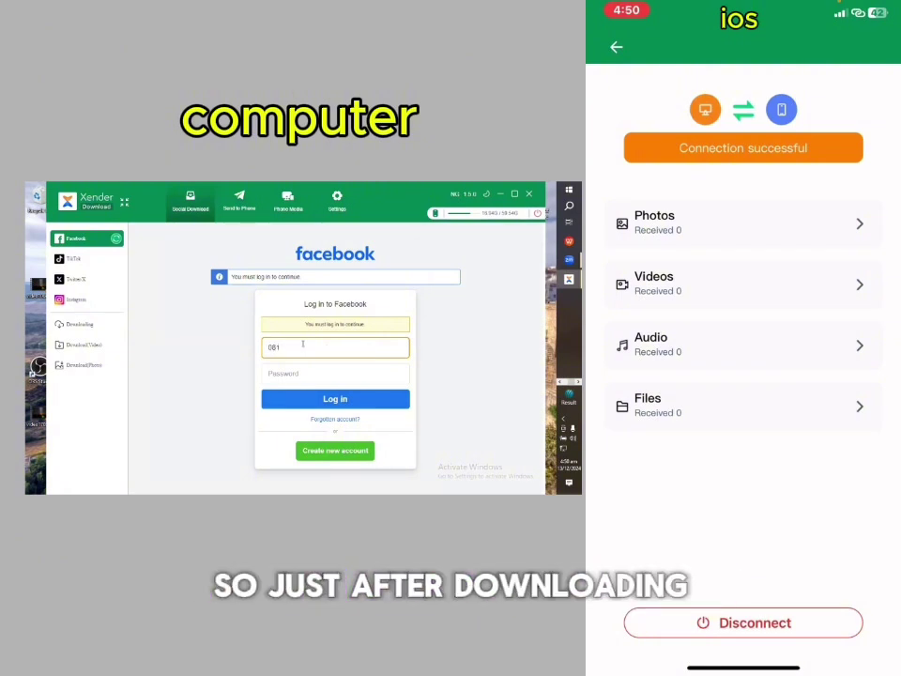
type("52")
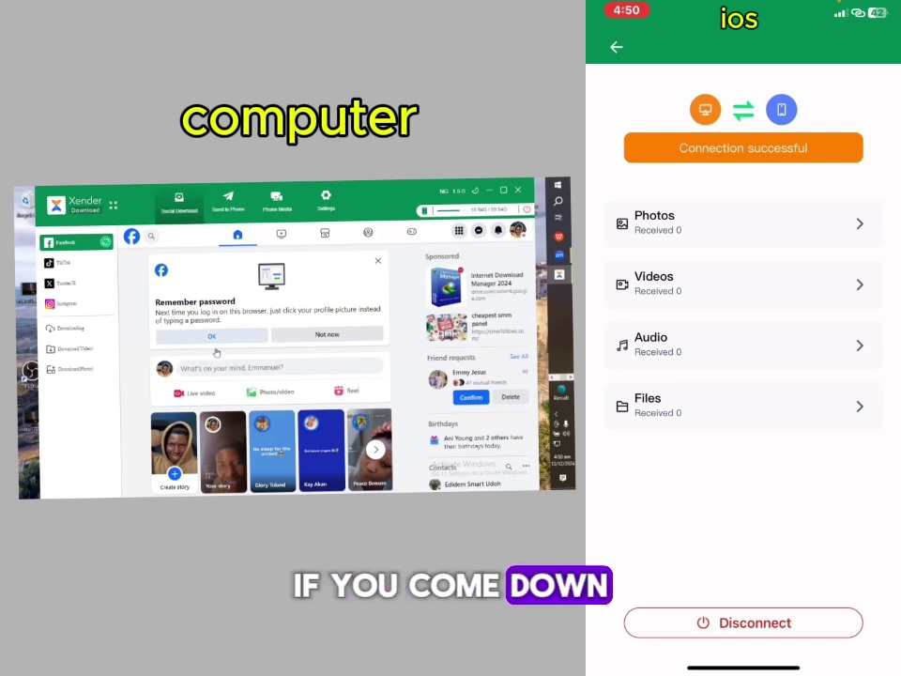
left_click(221, 343)
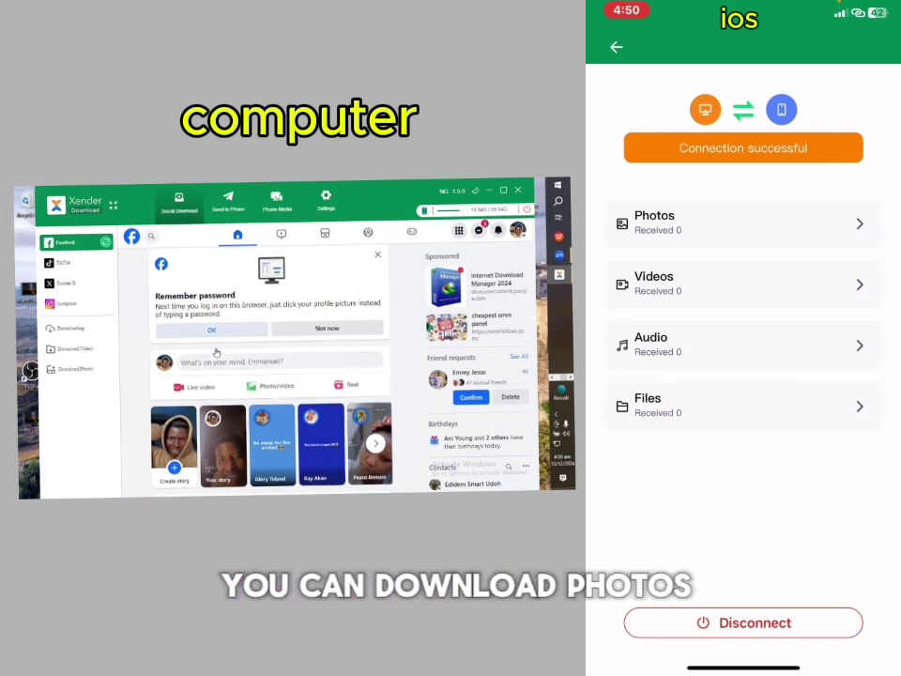
Scroll down through the logged-in Facebook news feed.
scroll(218, 349, "down", 3)
scroll(357, 405, "down", 3)
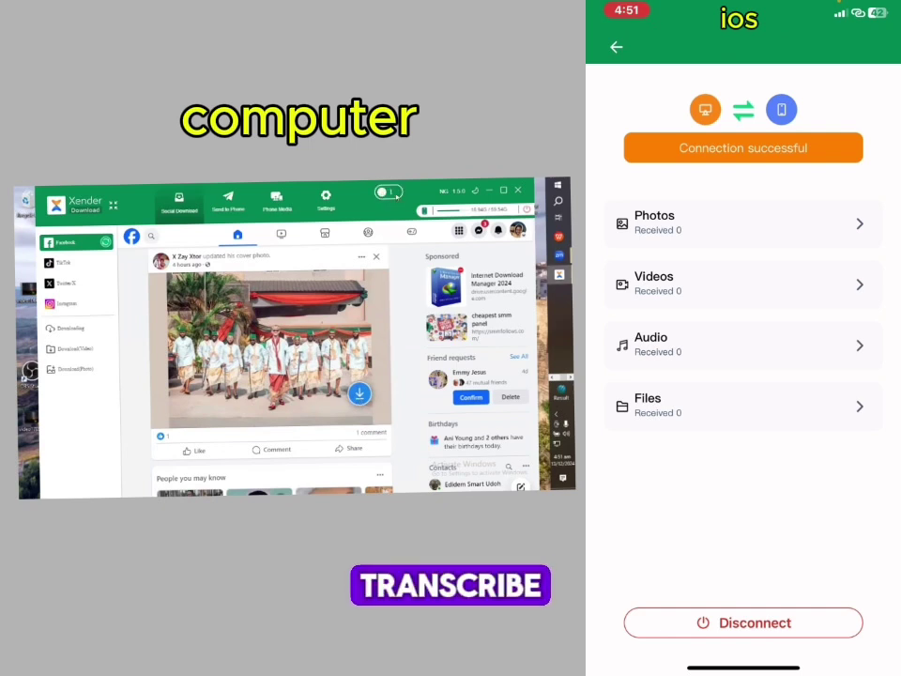
scroll(268, 372, "down", 5)
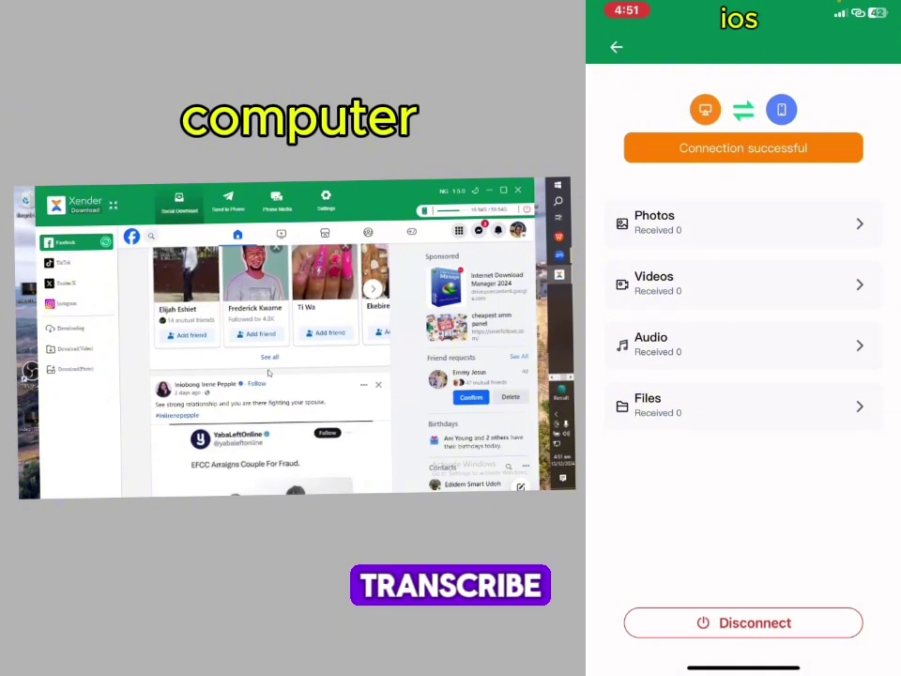
scroll(268, 373, "down", 5)
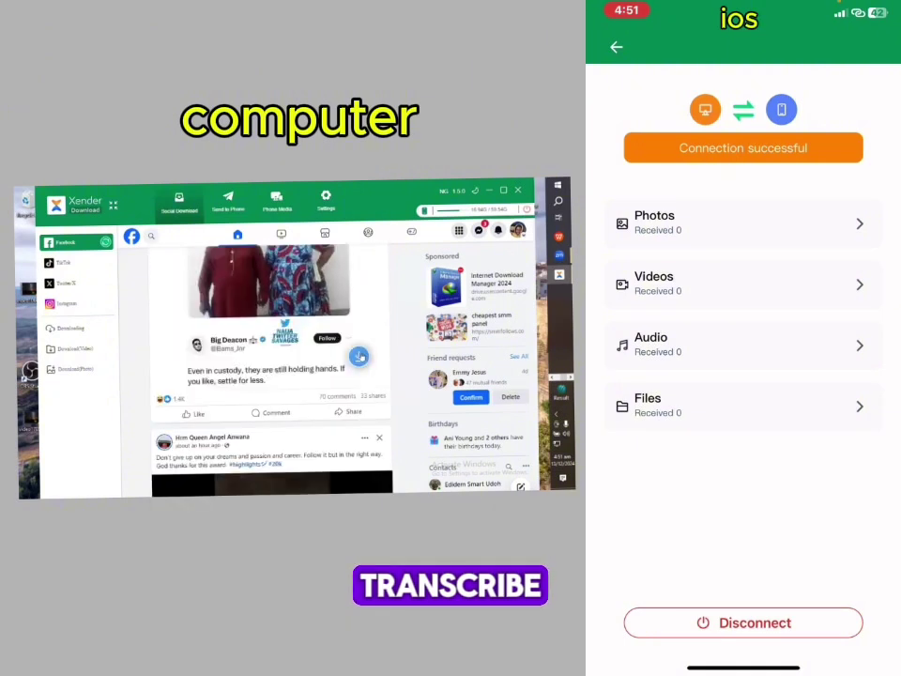
scroll(359, 355, "down", 3)
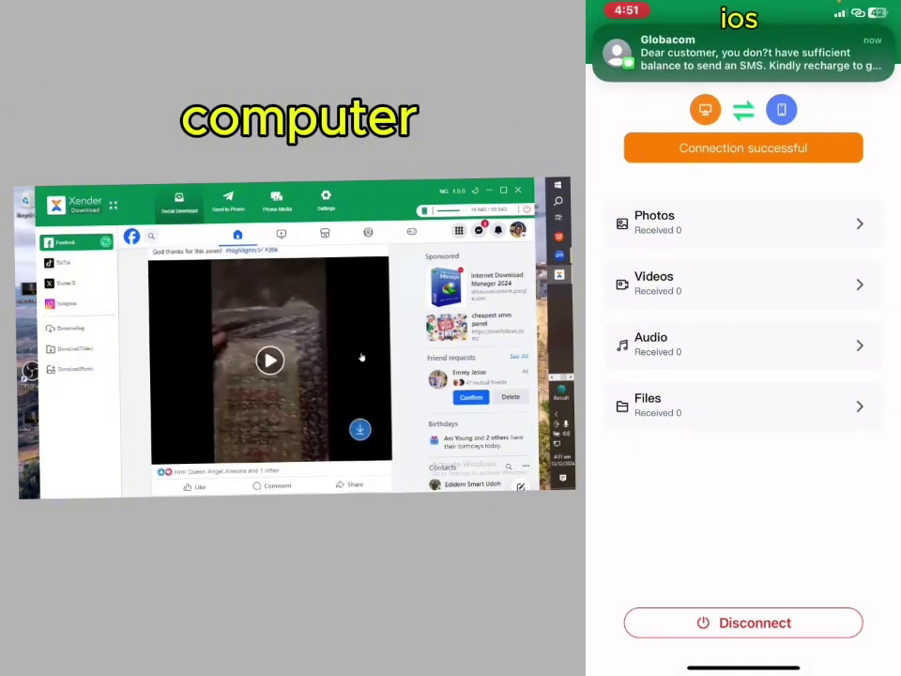
scroll(360, 356, "down", 1)
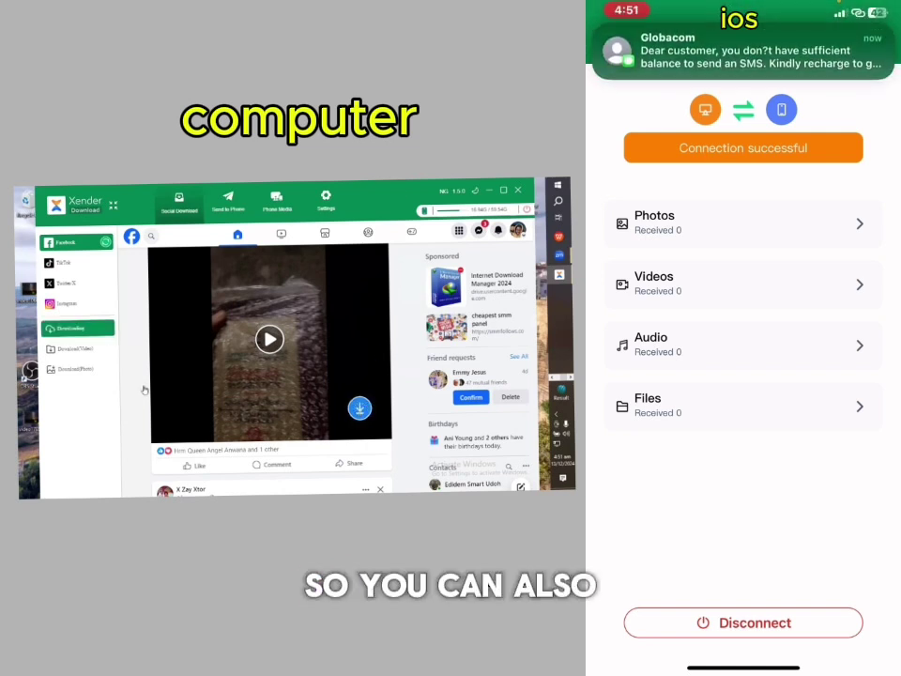
scroll(183, 411, "down", 2)
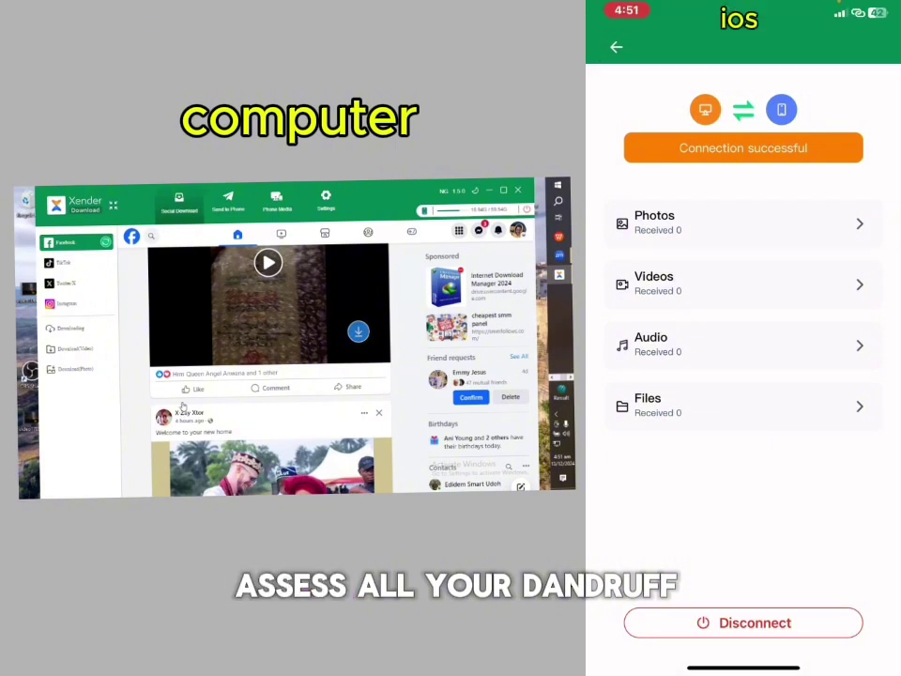
Review the Downloading, Download(Video) and Download(Photo) lists, then switch to TikTok's For You feed.
left_click(95, 326)
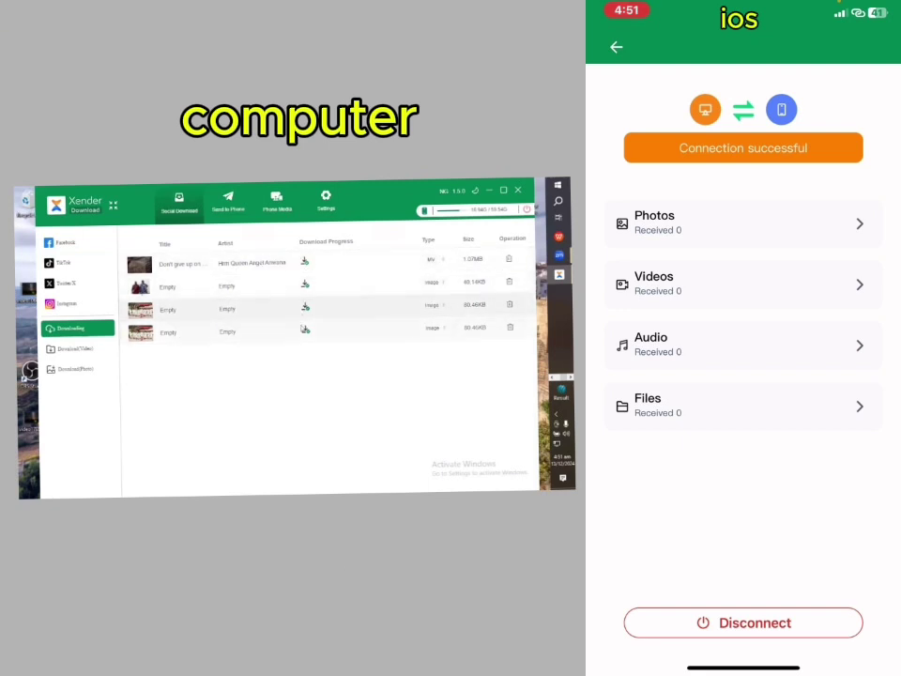
left_click(78, 350)
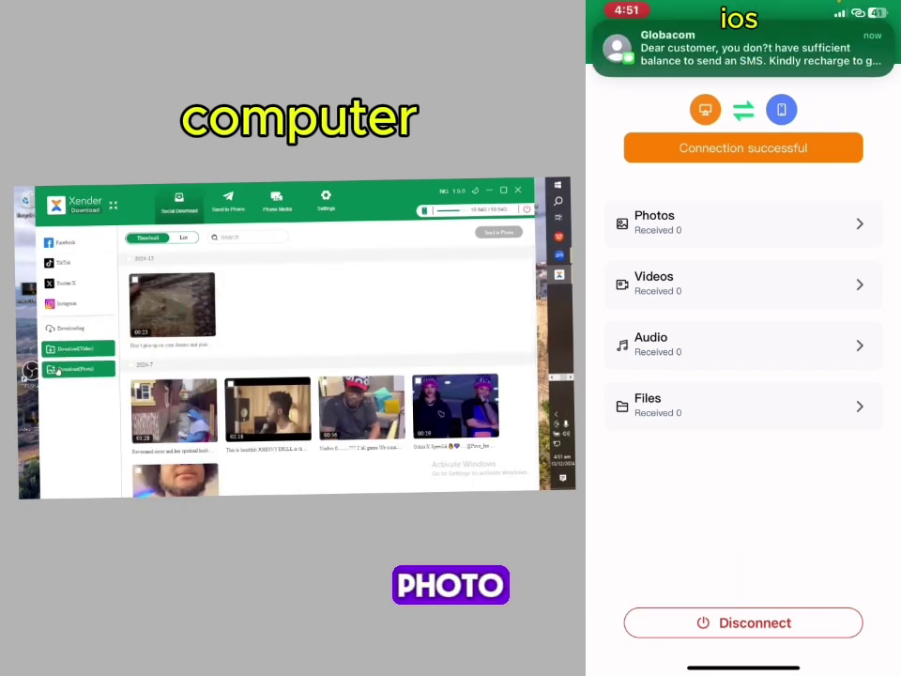
left_click(73, 369)
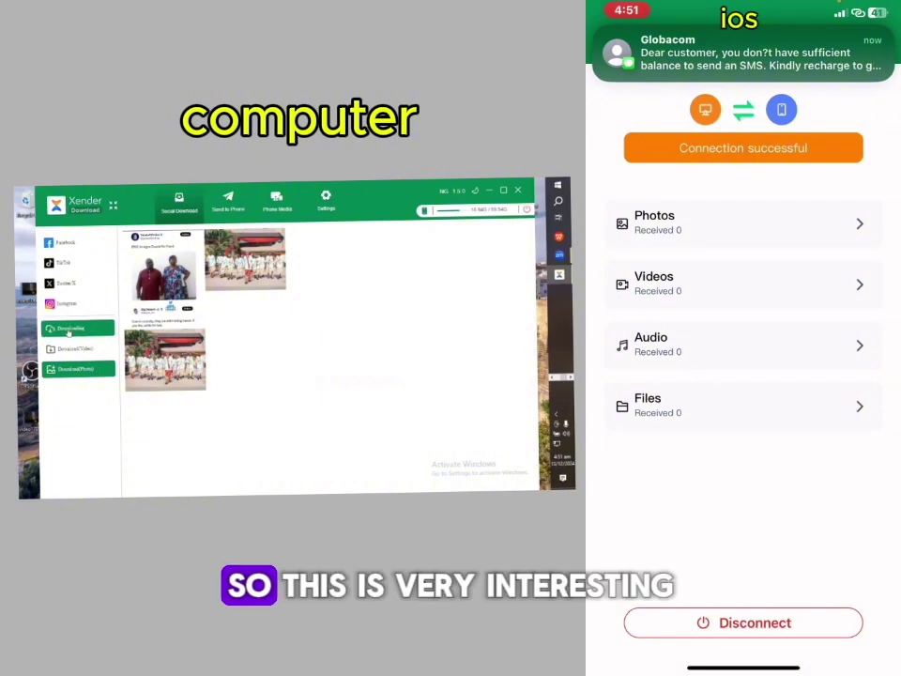
left_click(70, 326)
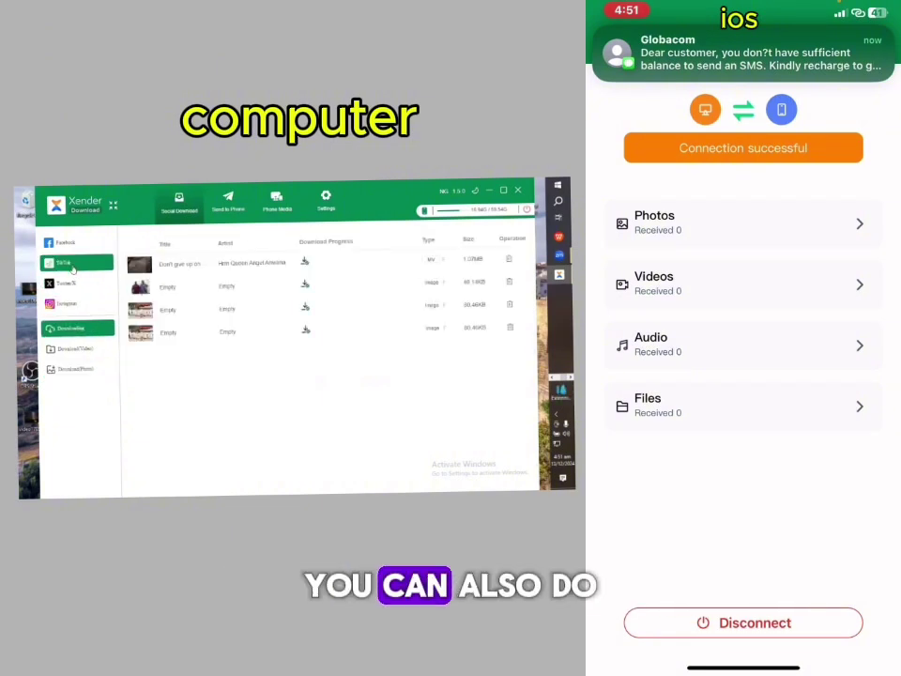
left_click(73, 268)
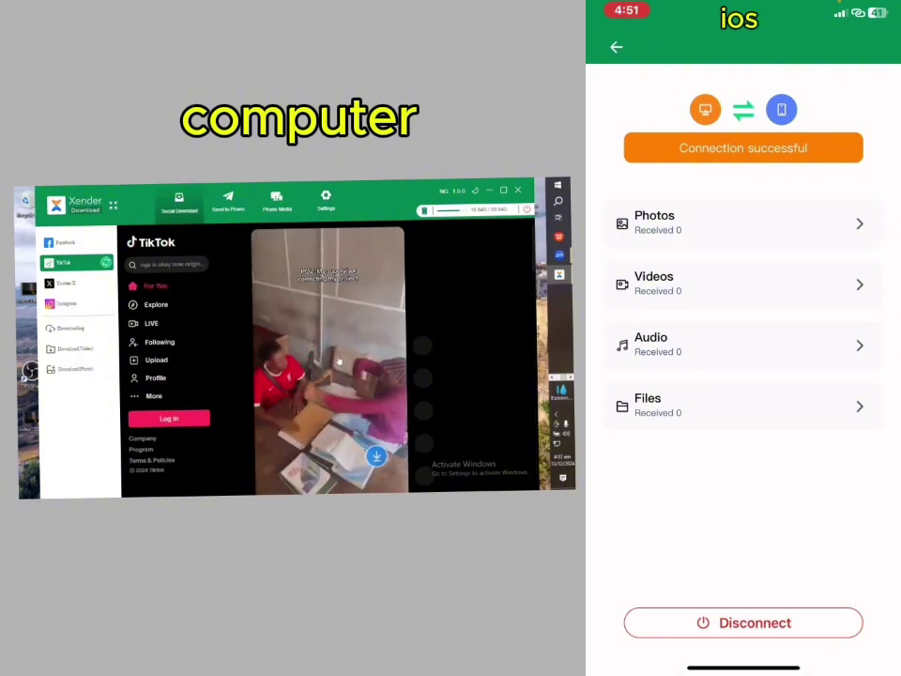
Download the playing TikTok video and confirm its 526.75KB entry in the Downloading list.
left_click(376, 456)
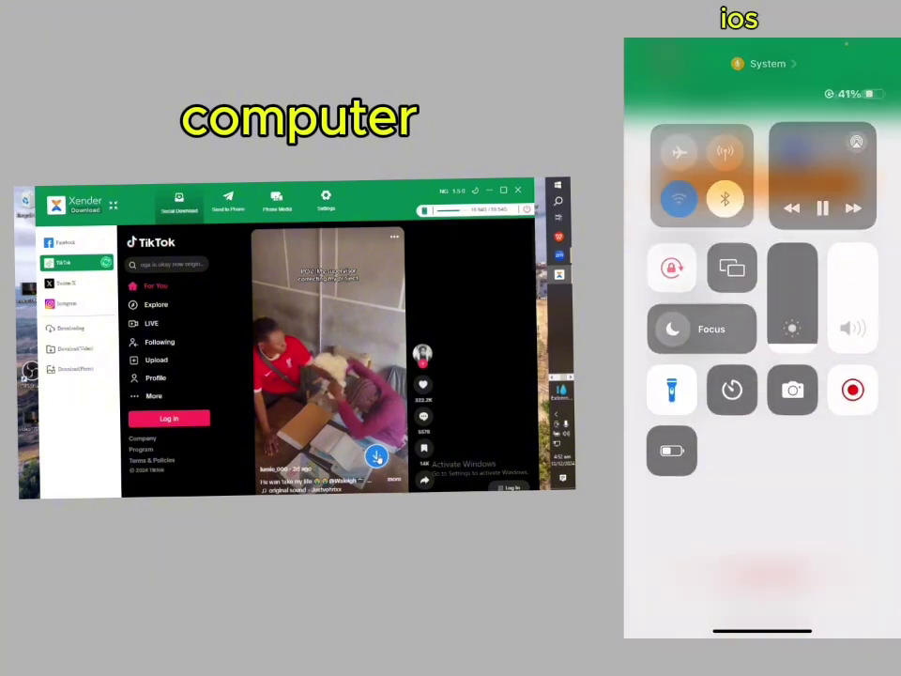
left_click(77, 330)
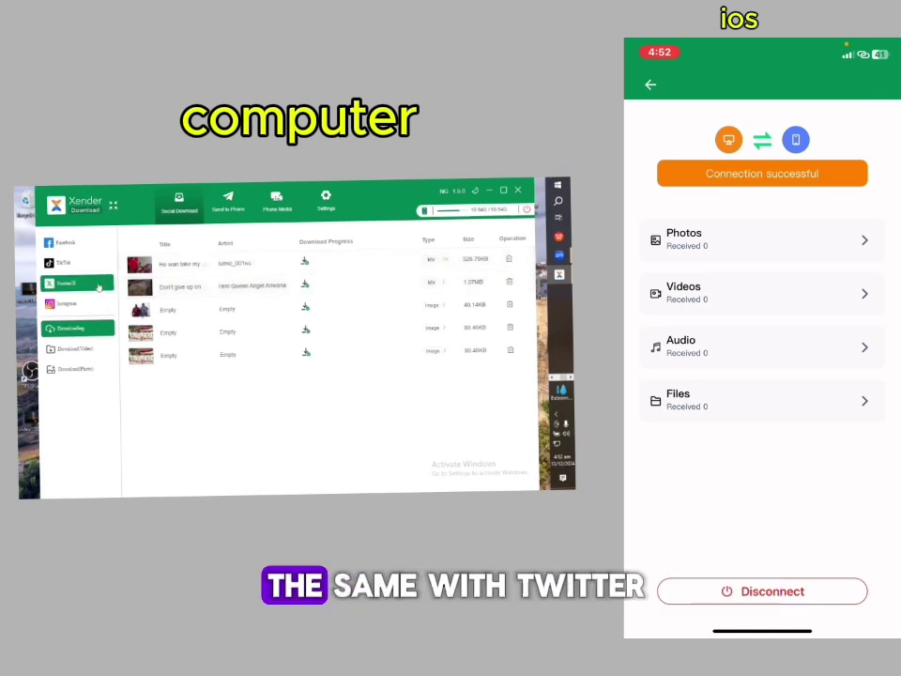
Visit Twitter-X and Instagram's login page, then check the Downloading list.
left_click(100, 283)
left_click(82, 308)
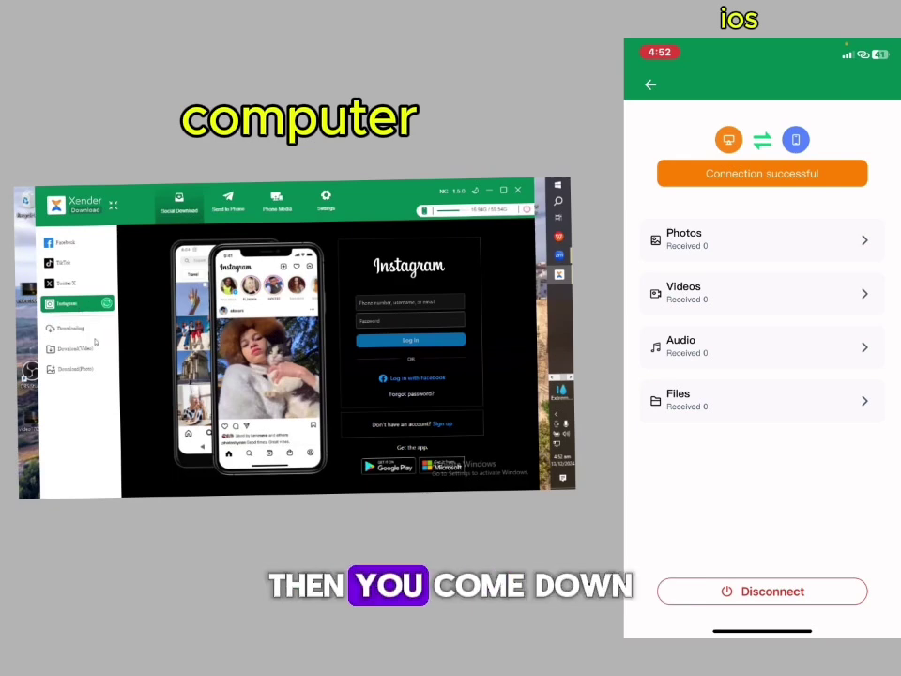
left_click(82, 327)
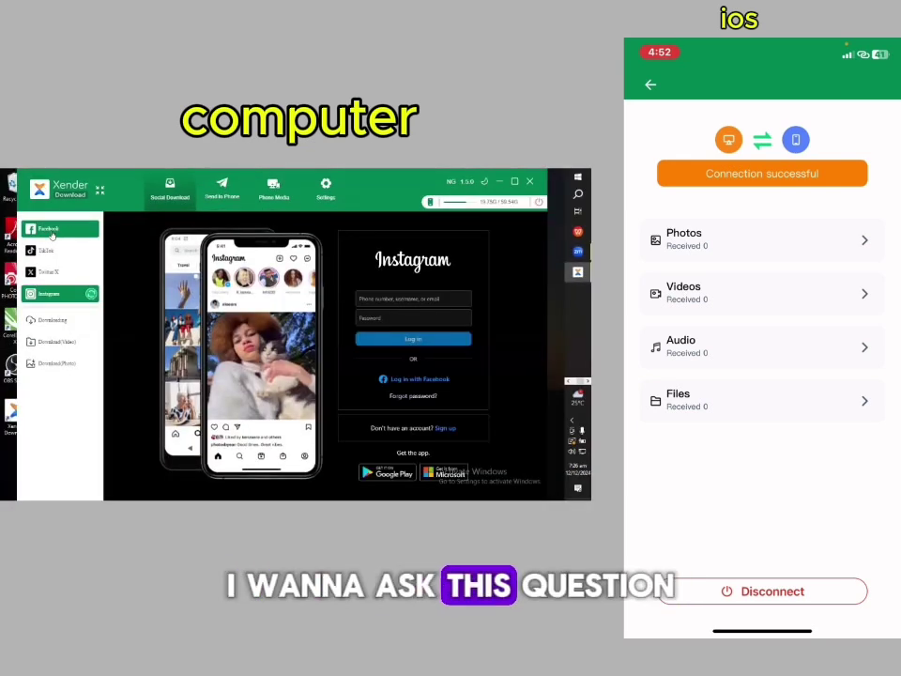
Switch the Social Download page to Facebook's login page.
left_click(51, 234)
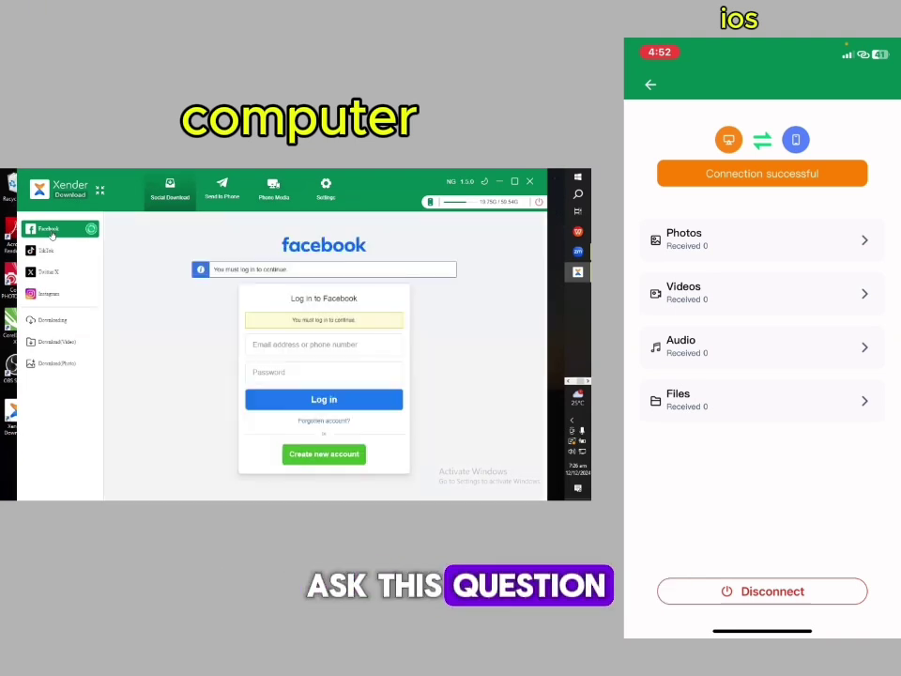